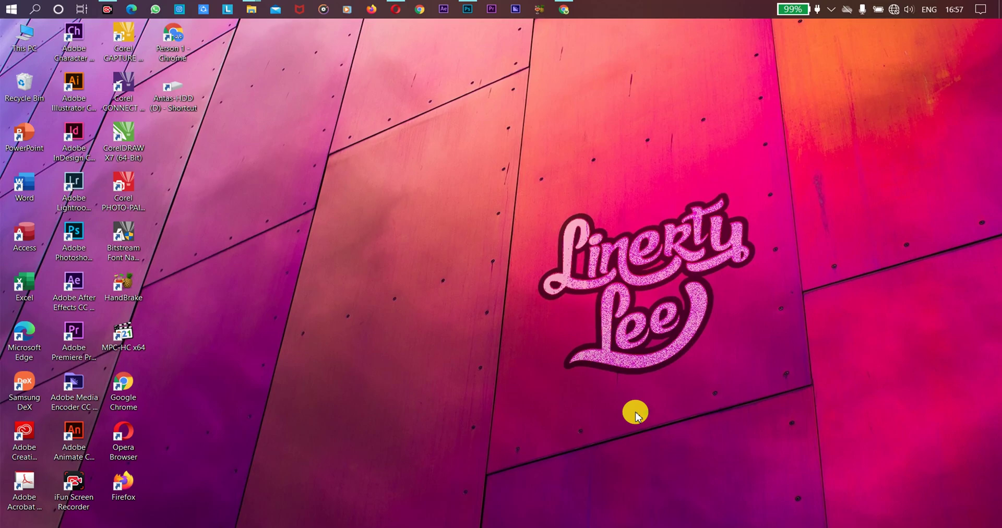
# Launch Excel, create a blank workbook and close the Get Genuine Office banner
pyautogui.doubleClick(25, 292)
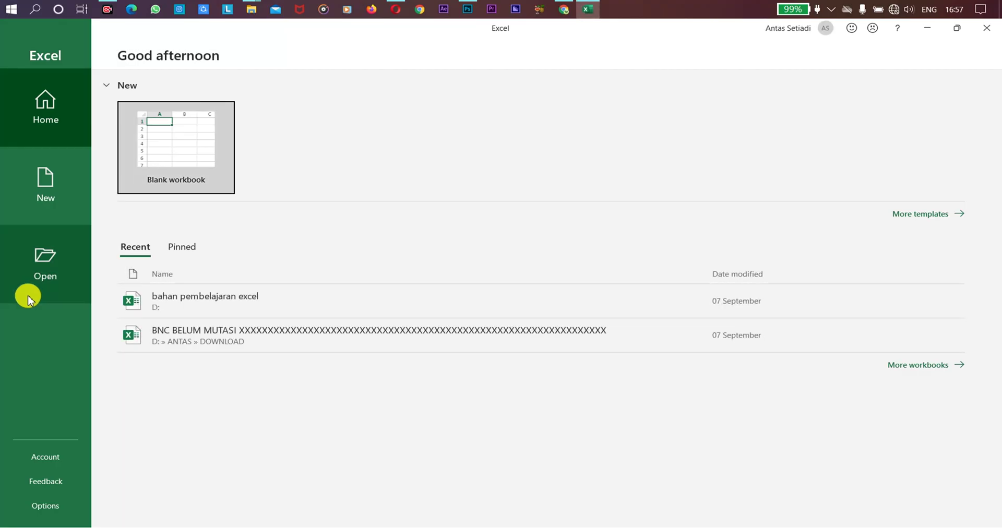
pyautogui.click(202, 139)
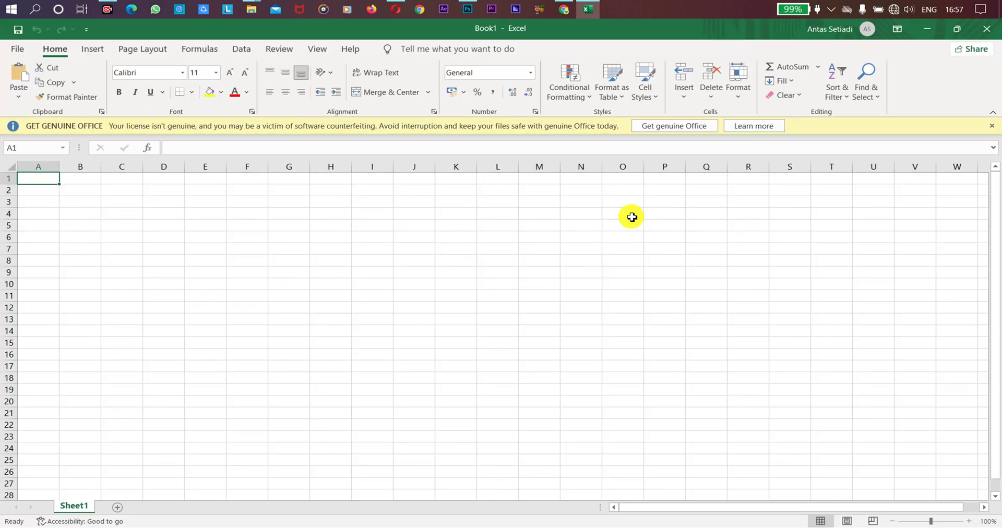
pyautogui.click(993, 127)
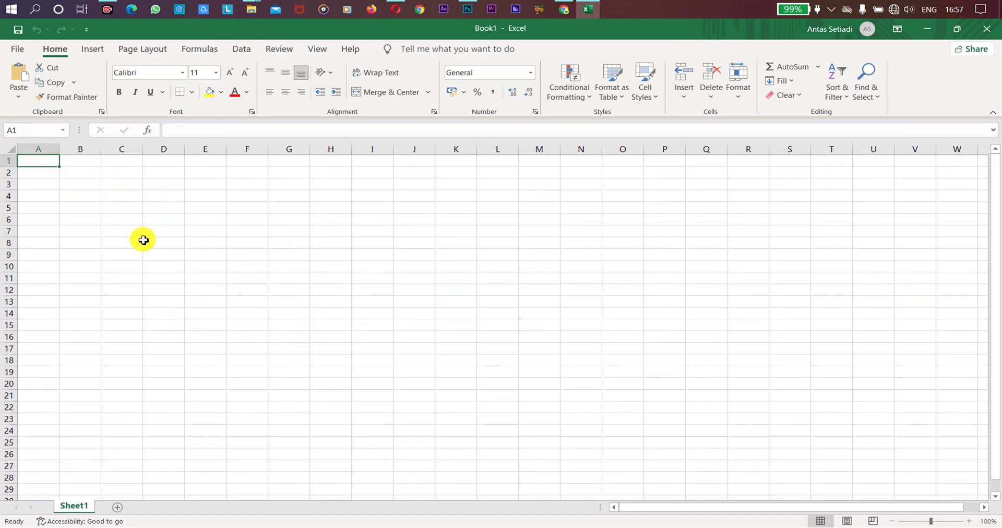
# Select cell B4 as the start of the number list
pyautogui.click(116, 197)
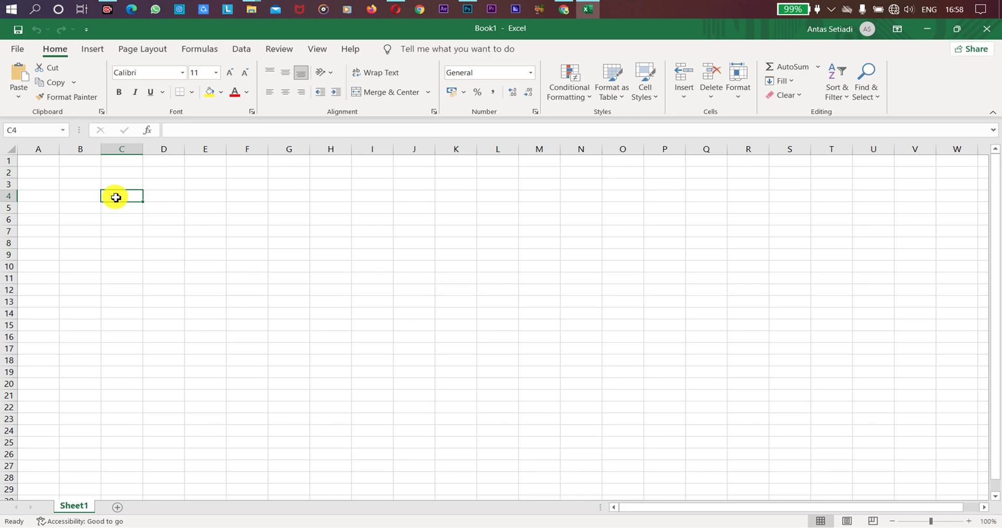
pyautogui.click(86, 195)
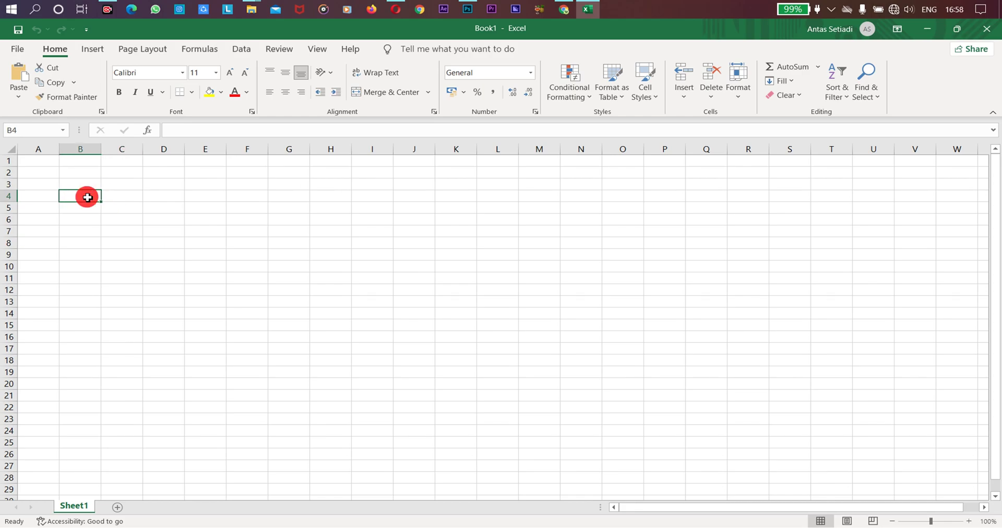
pyautogui.click(89, 203)
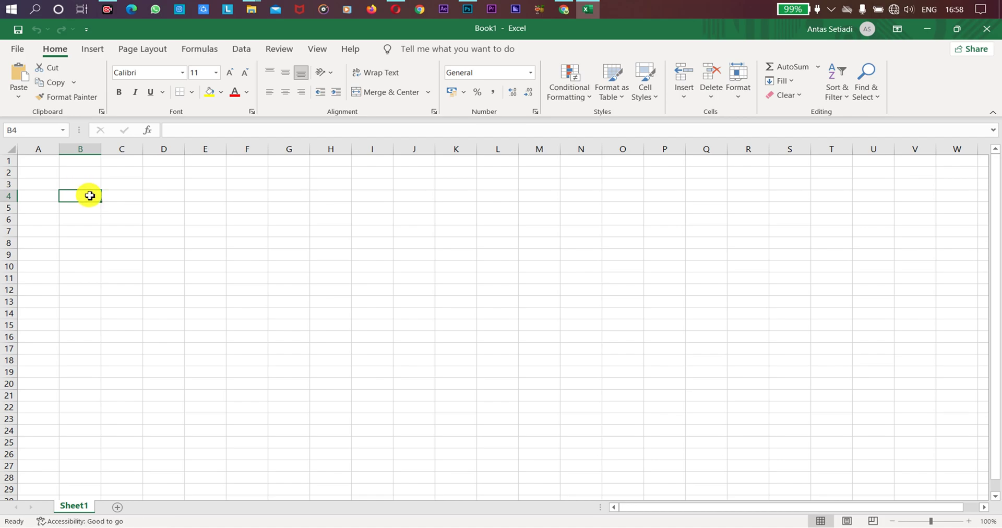
# Enter 1, 2, 45, 67, 198 and 1010 down cells B4 to B9
pyautogui.write('1')
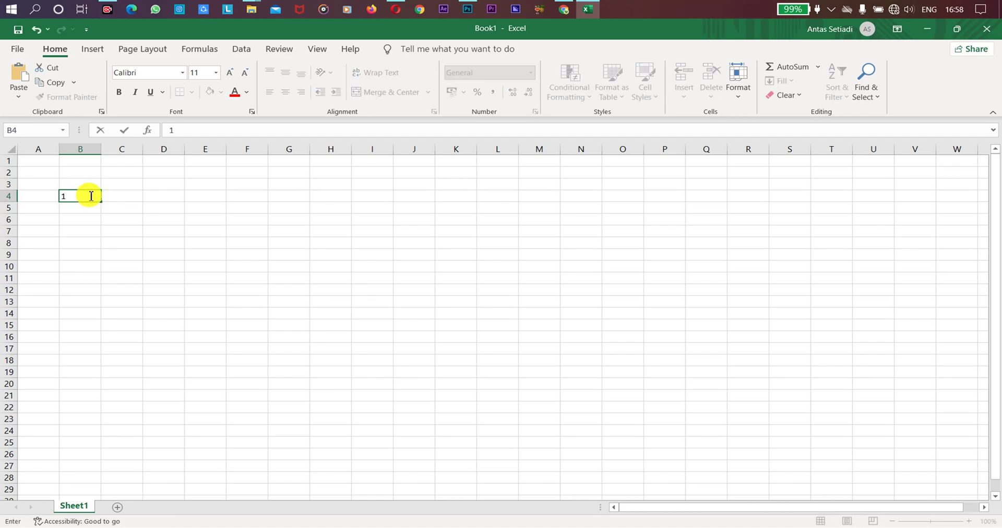
pyautogui.press('Return')
pyautogui.write('2')
pyautogui.press('Return')
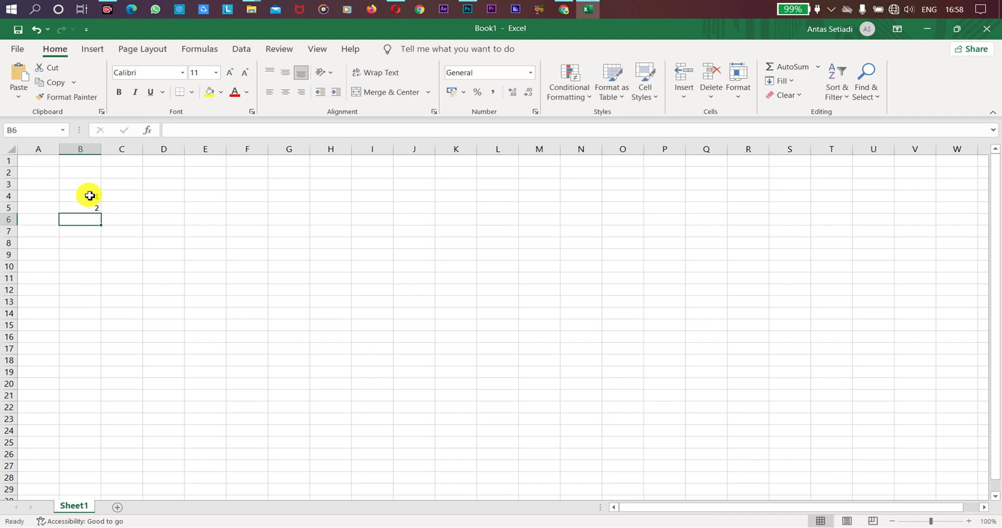
pyautogui.write('45')
pyautogui.press('Return')
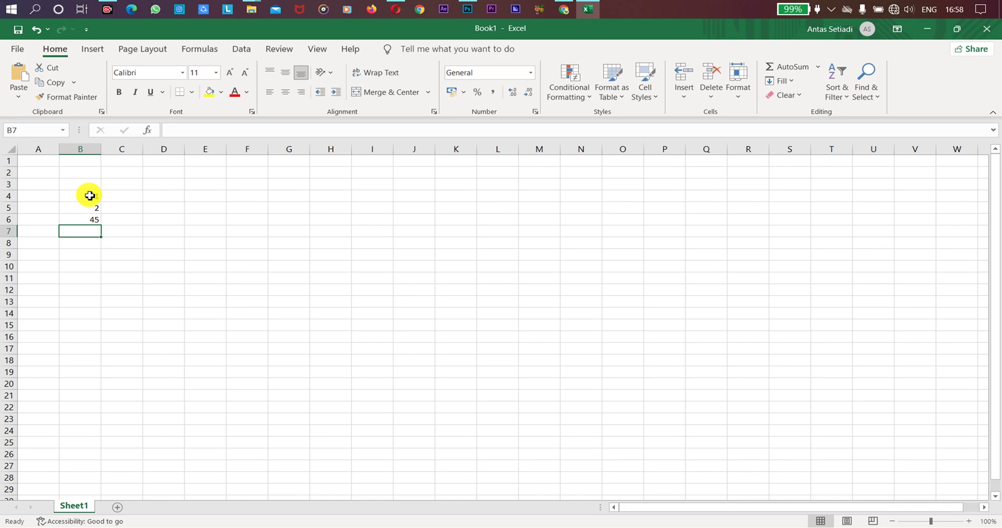
pyautogui.write('67')
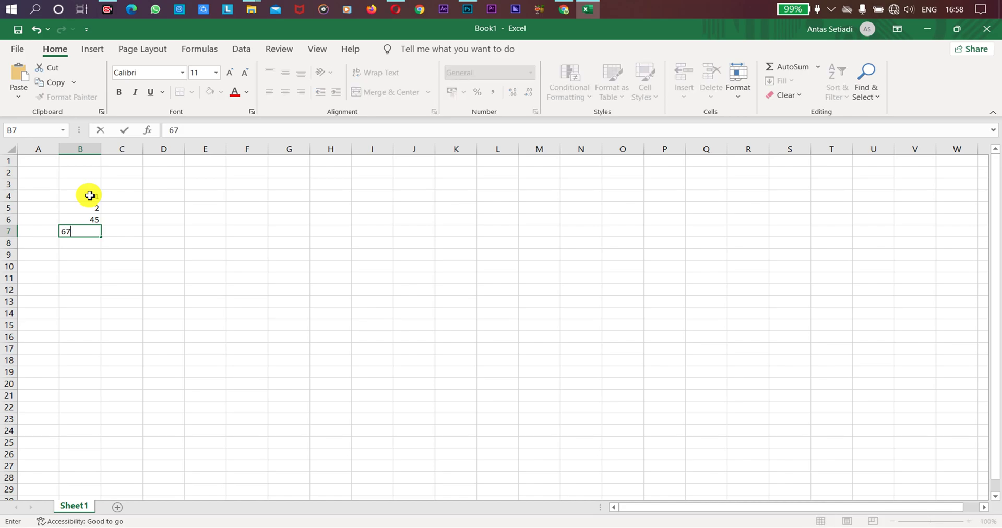
pyautogui.press('Return')
pyautogui.write('198')
pyautogui.press('Return')
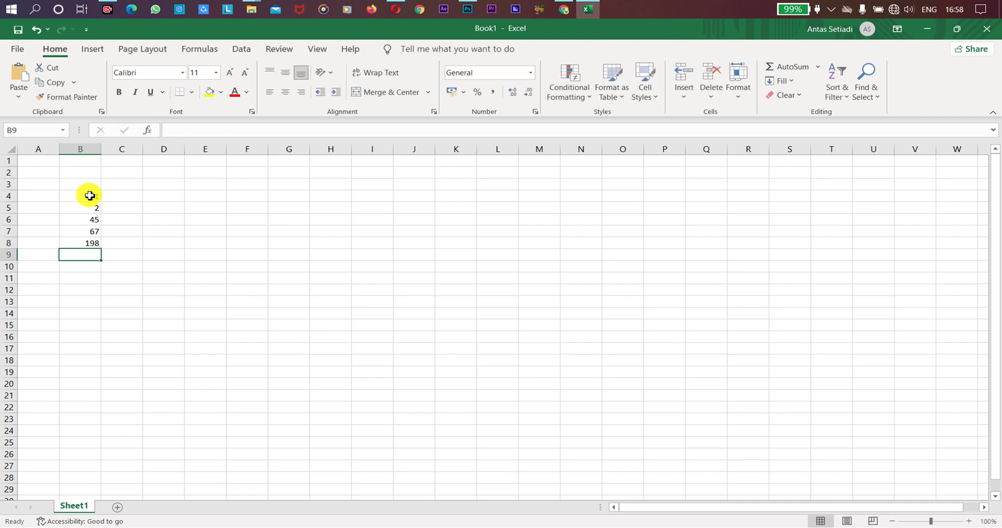
pyautogui.write('1010')
pyautogui.press('Return')
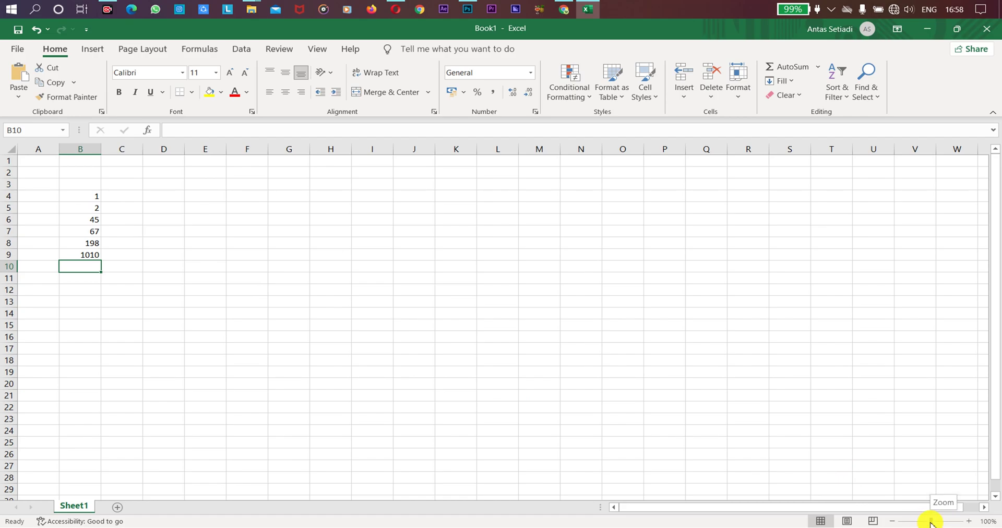
# Zoom the sheet to about 214% and select cell C4
pyautogui.moveTo(931, 522); pyautogui.dragTo(938, 521)
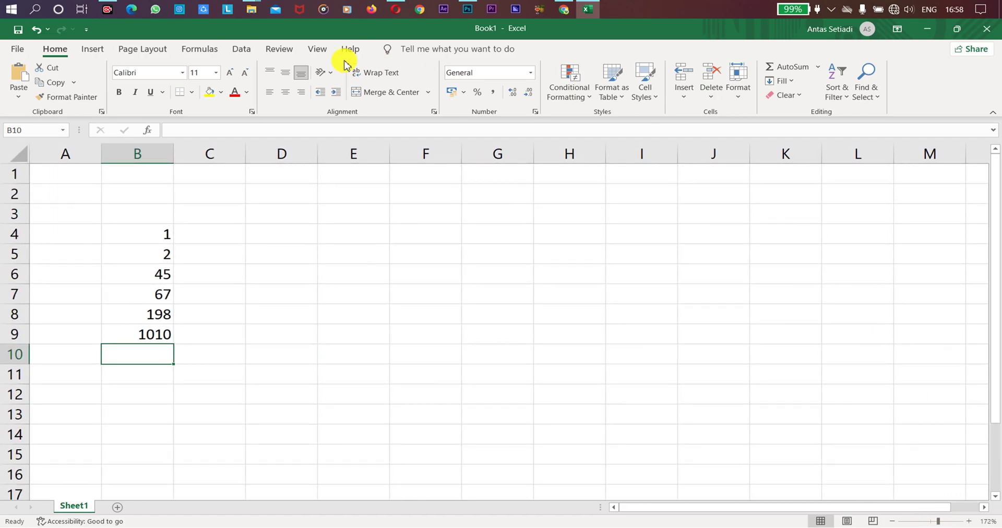
pyautogui.click(223, 237)
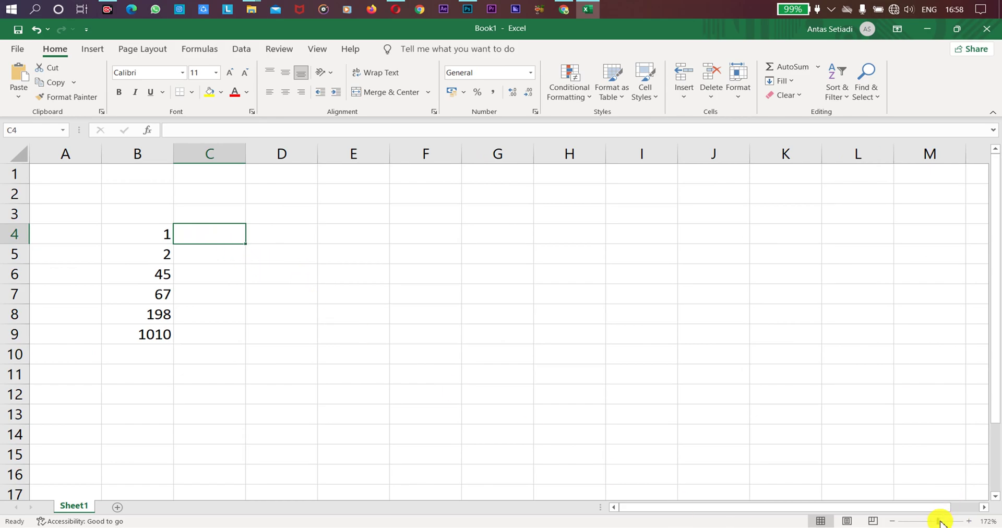
pyautogui.moveTo(939, 521); pyautogui.dragTo(943, 521)
pyautogui.click(242, 279)
pyautogui.click(255, 249)
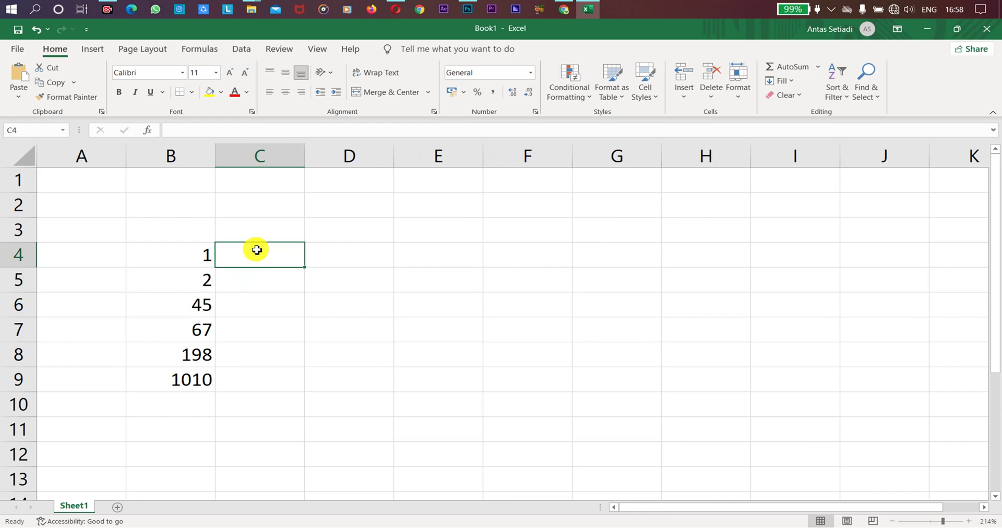
# Enter =roman(B4;4) in C4 to show B4 as a simplified Roman numeral
pyautogui.write('=')
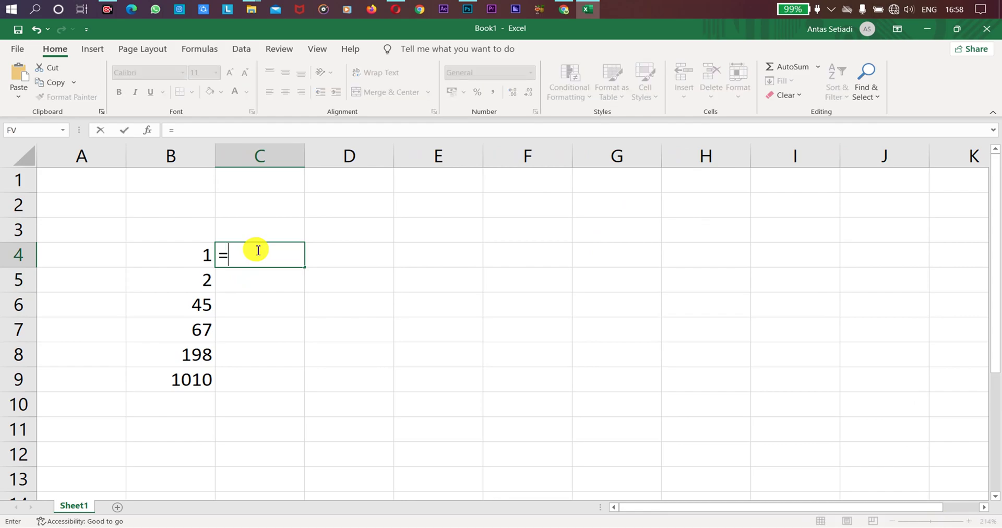
pyautogui.write('r')
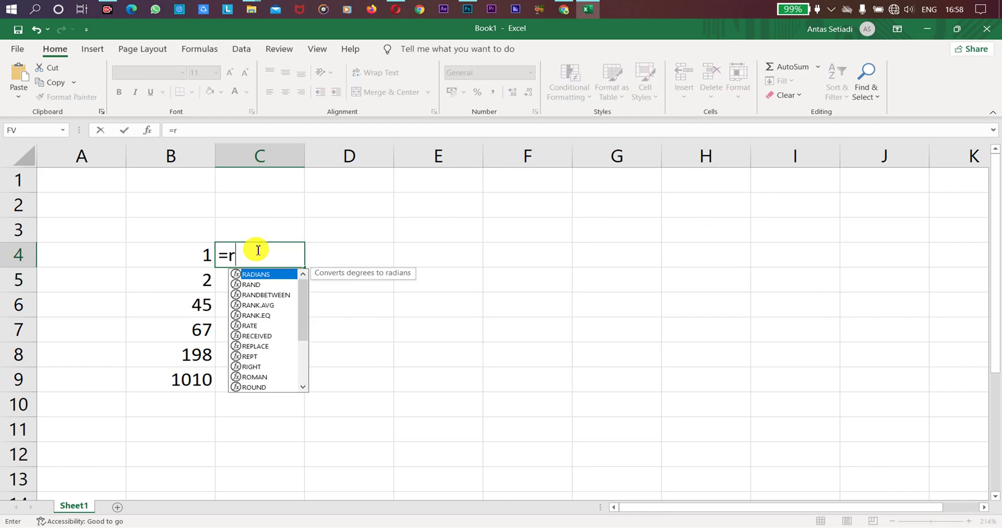
pyautogui.write('oman')
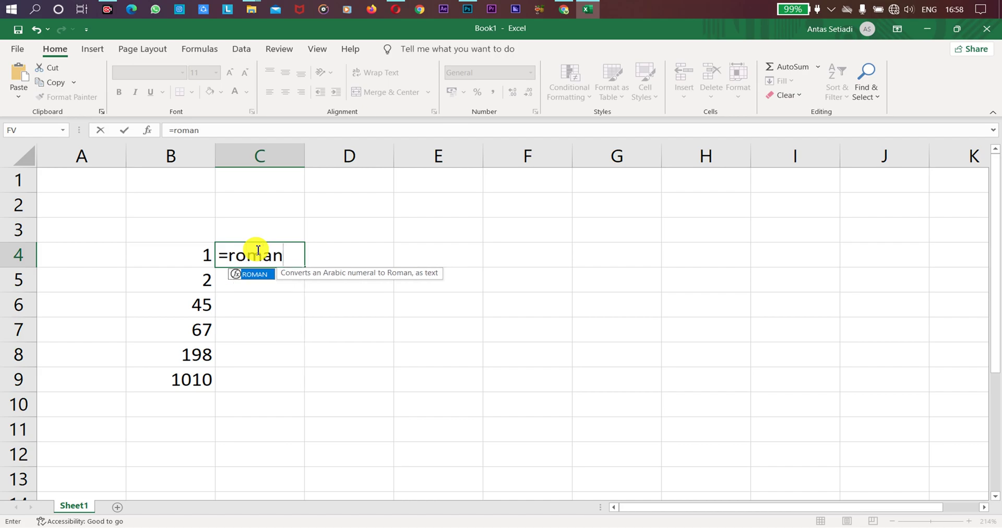
pyautogui.write('(')
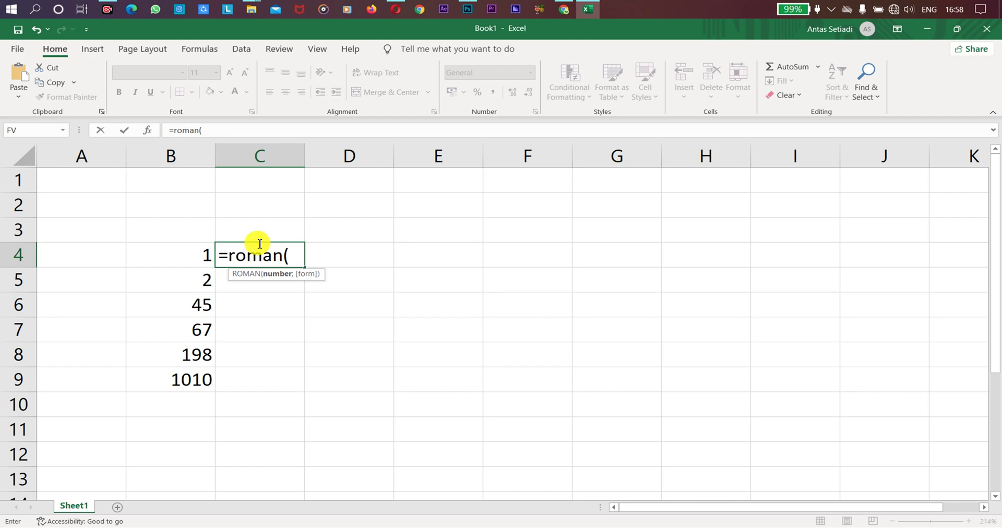
pyautogui.click(172, 265)
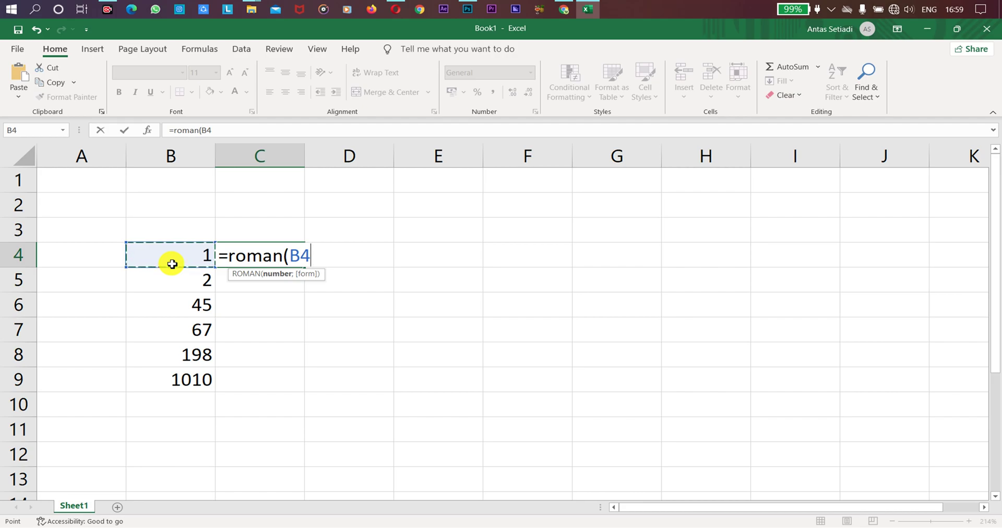
pyautogui.write(';')
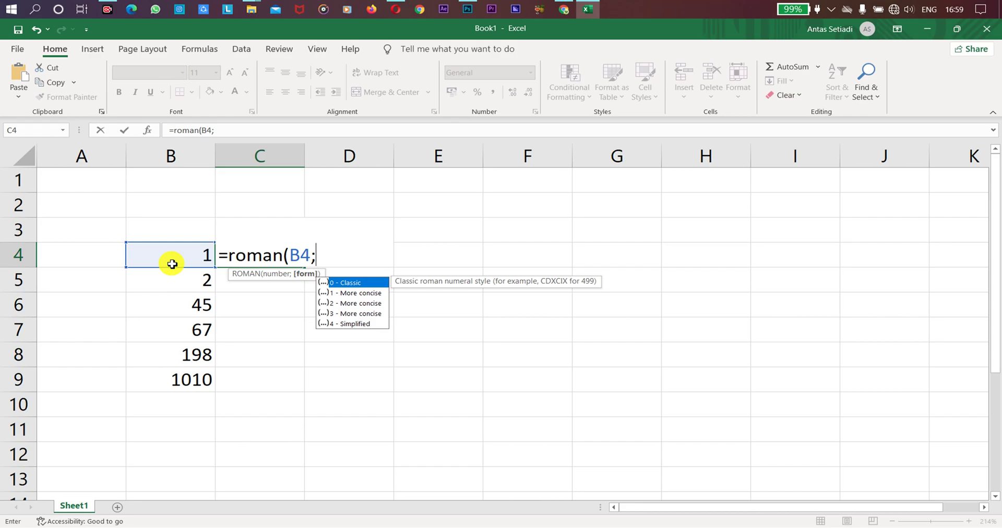
pyautogui.write('4')
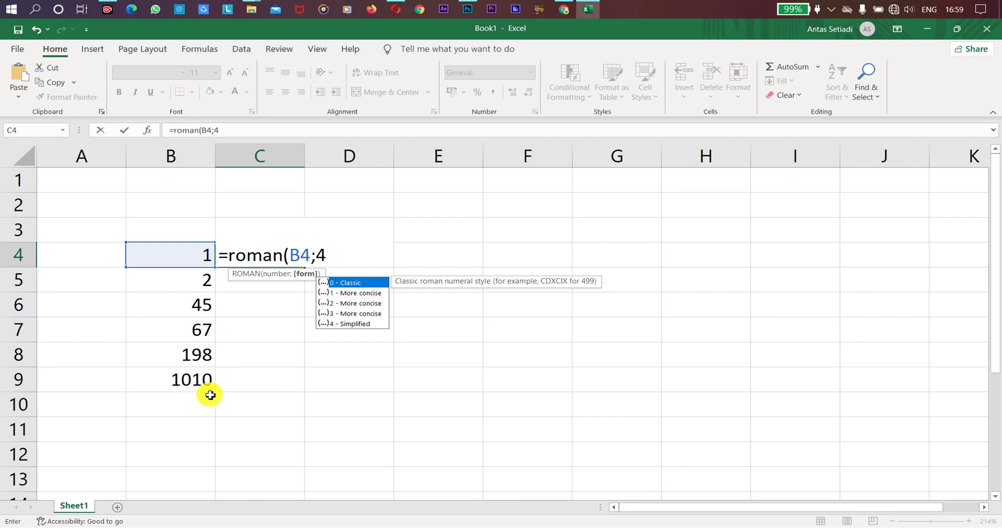
pyautogui.write(')')
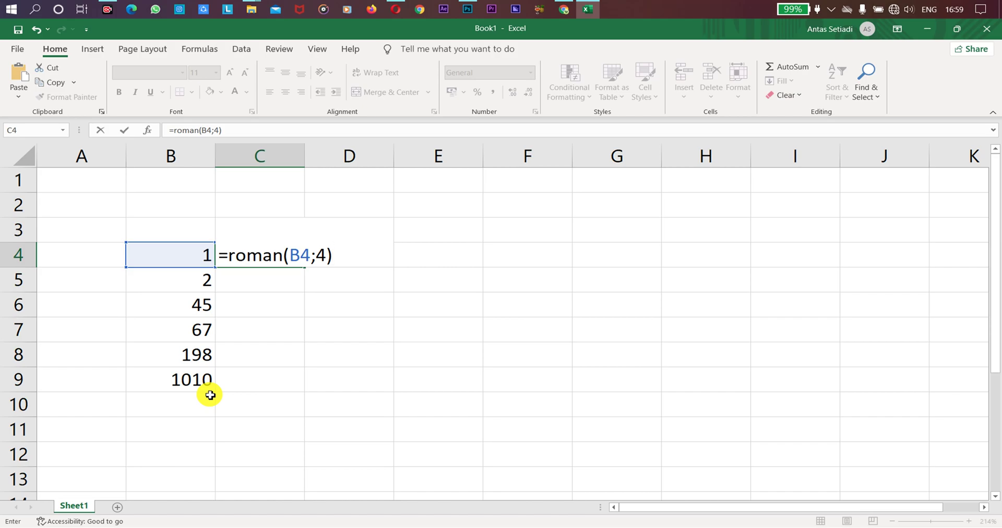
pyautogui.press('Return')
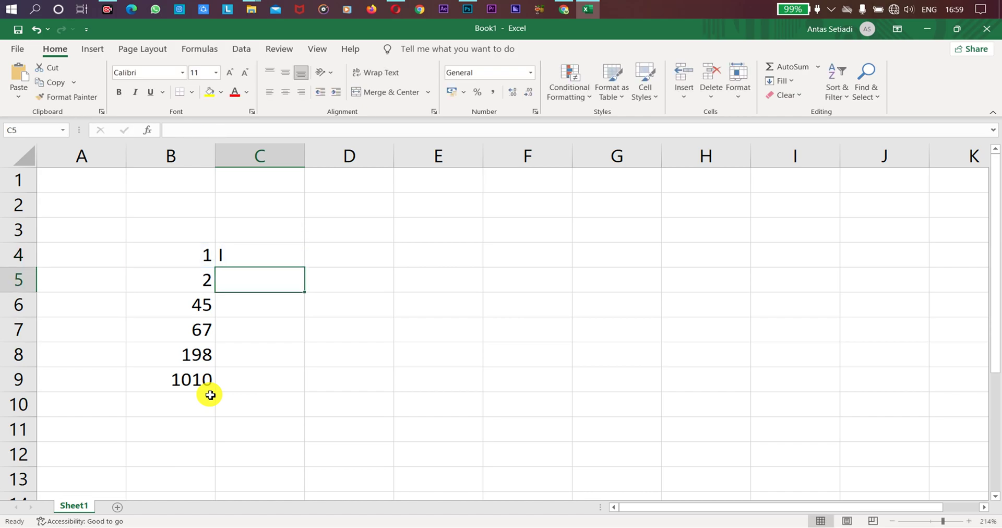
# Fill the C4 ROMAN formula down through C9
pyautogui.click(235, 260)
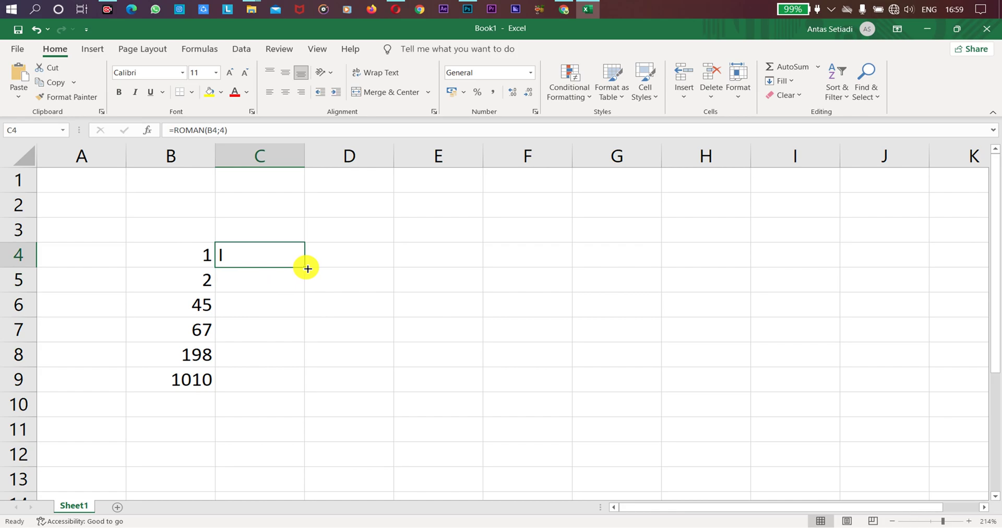
pyautogui.moveTo(305, 267); pyautogui.dragTo(324, 383)
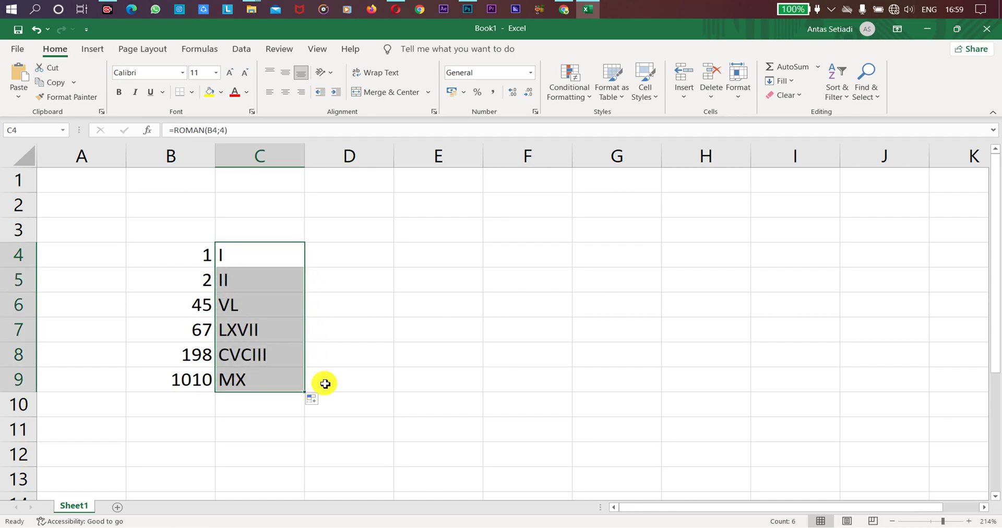
pyautogui.click(284, 353)
pyautogui.click(342, 277)
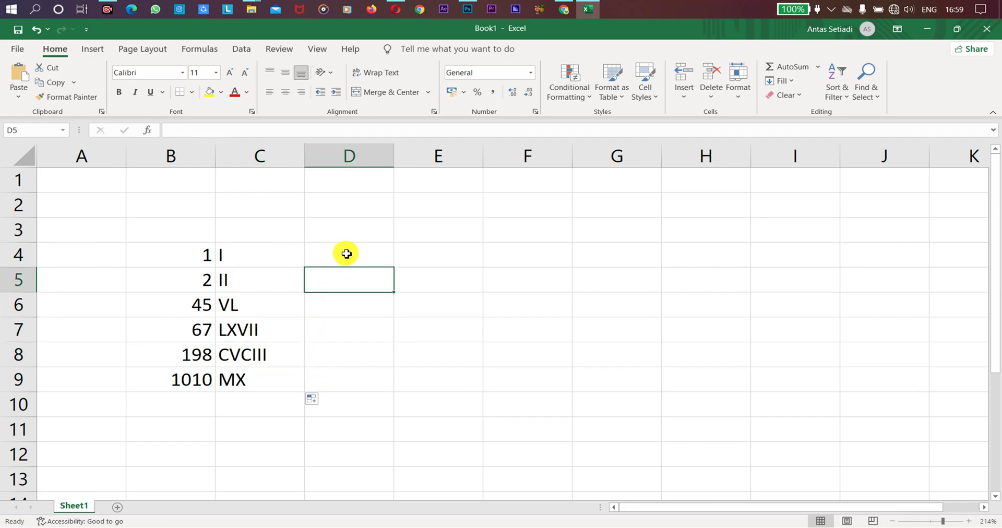
pyautogui.click(345, 253)
# Review the results by selecting the numbers and their Roman numerals in B4:C9
pyautogui.moveTo(192, 246)
pyautogui.mouseDown()
pyautogui.moveTo(253, 278)
pyautogui.moveTo(277, 386)
pyautogui.mouseUp()
pyautogui.moveTo(257, 261); pyautogui.dragTo(261, 383)
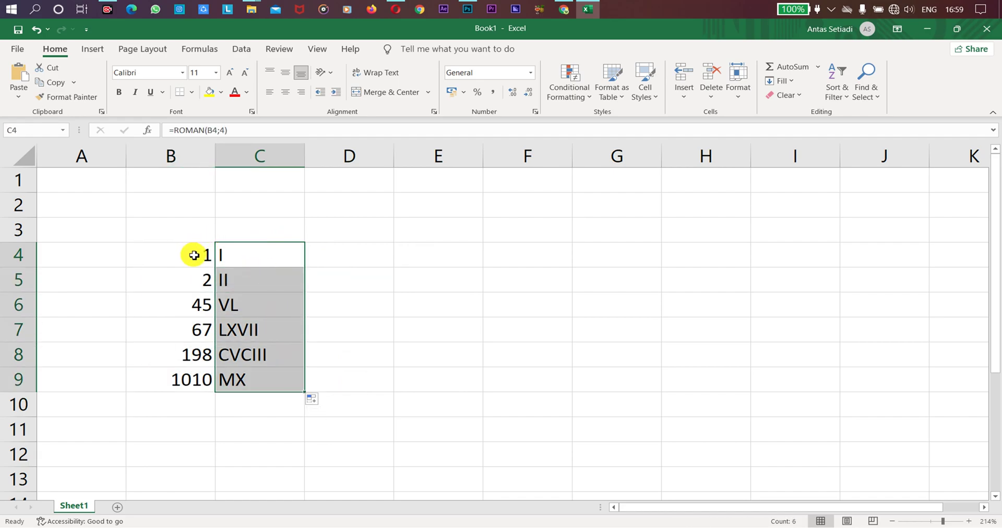
pyautogui.moveTo(197, 252); pyautogui.dragTo(209, 379)
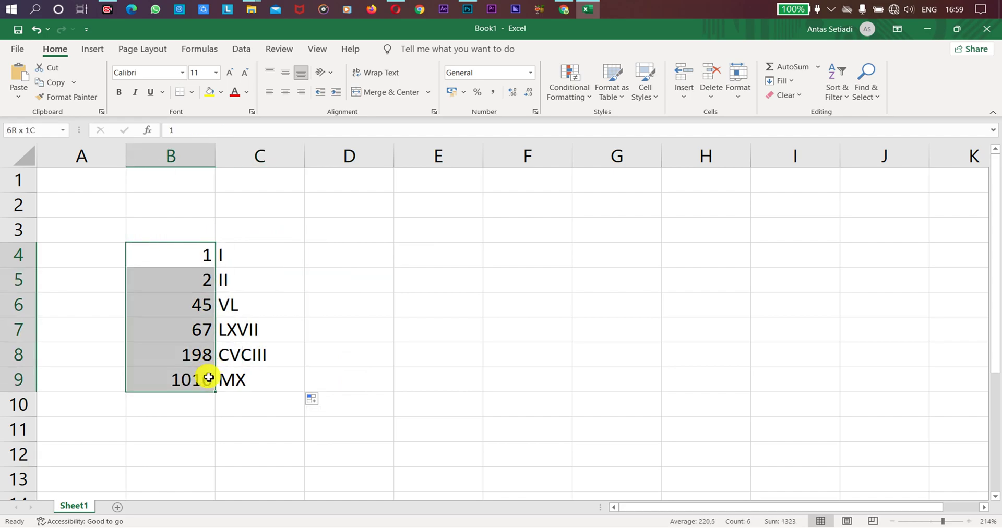
pyautogui.click(282, 385)
pyautogui.click(237, 264)
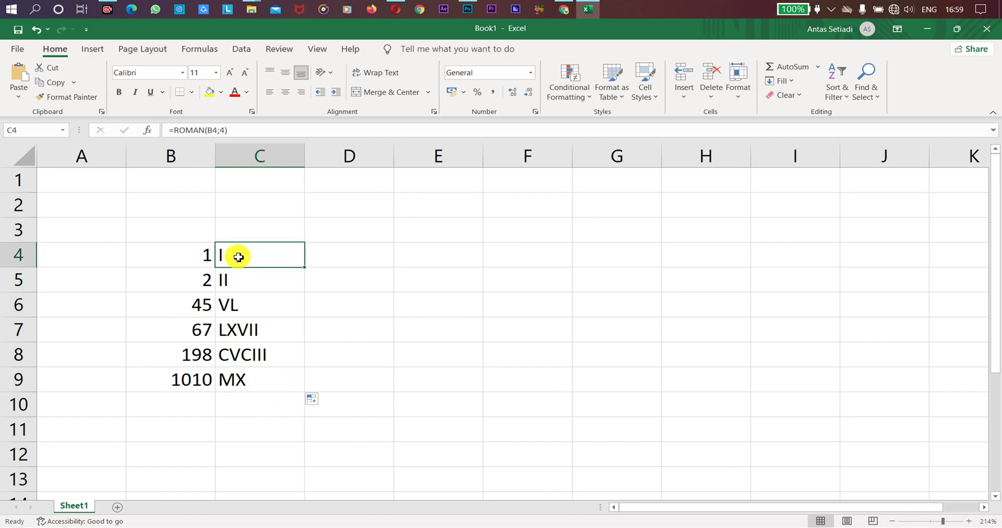
pyautogui.click(213, 264)
pyautogui.moveTo(213, 265); pyautogui.dragTo(260, 373)
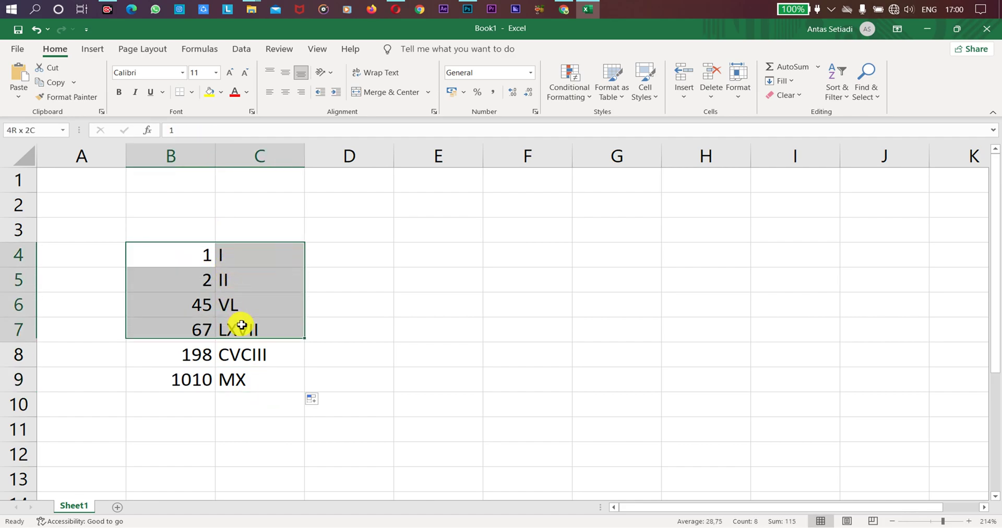